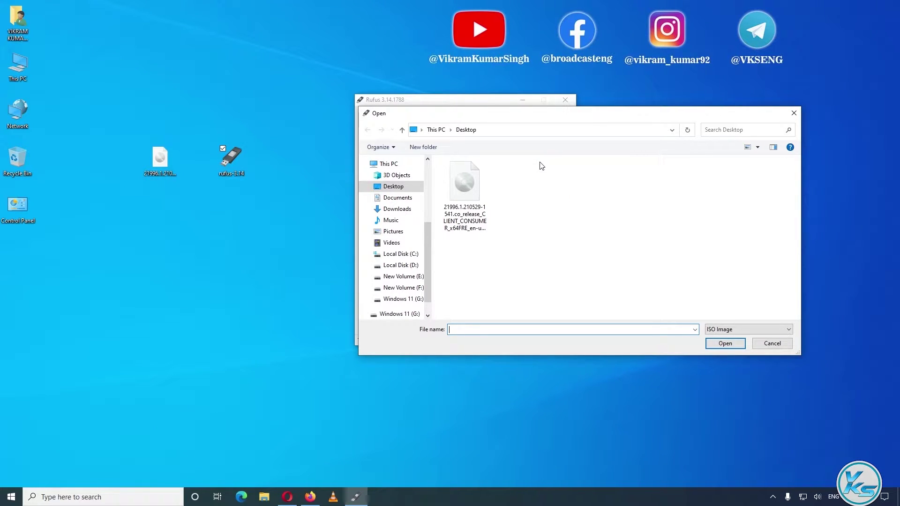
Step: Load the 21996.1 CLIENT_CONSUMER x64FRE en-us disc image from the Desktop as boot selection and set the partition scheme to MBR
{"action": "left_click", "coordinate": [475, 182]}
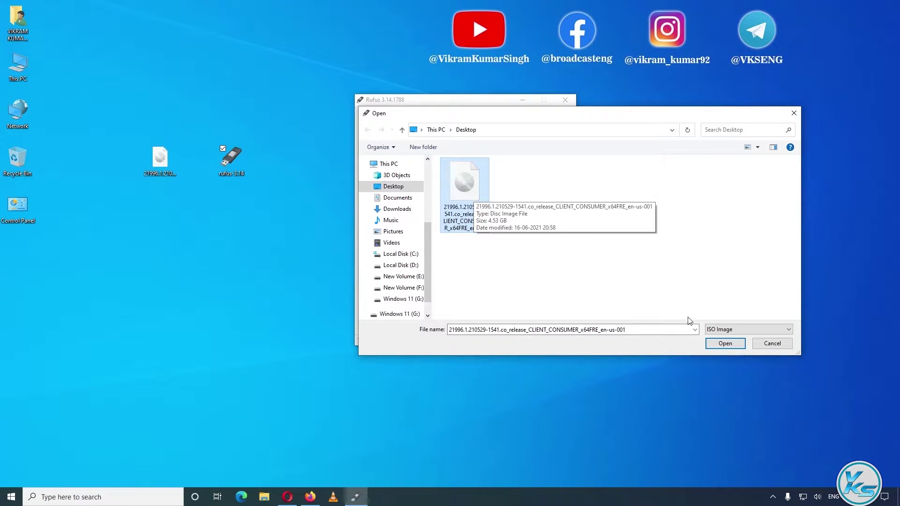
{"action": "left_click", "coordinate": [722, 345]}
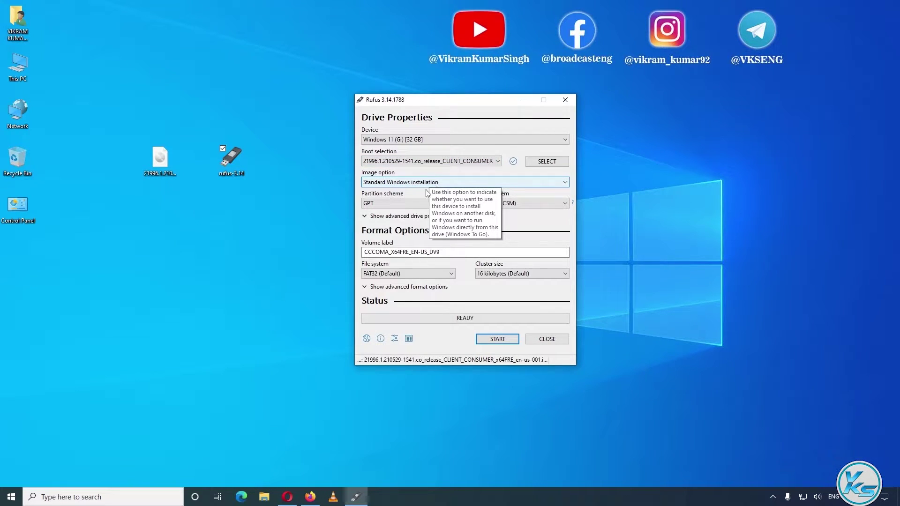
{"action": "left_click", "coordinate": [415, 205]}
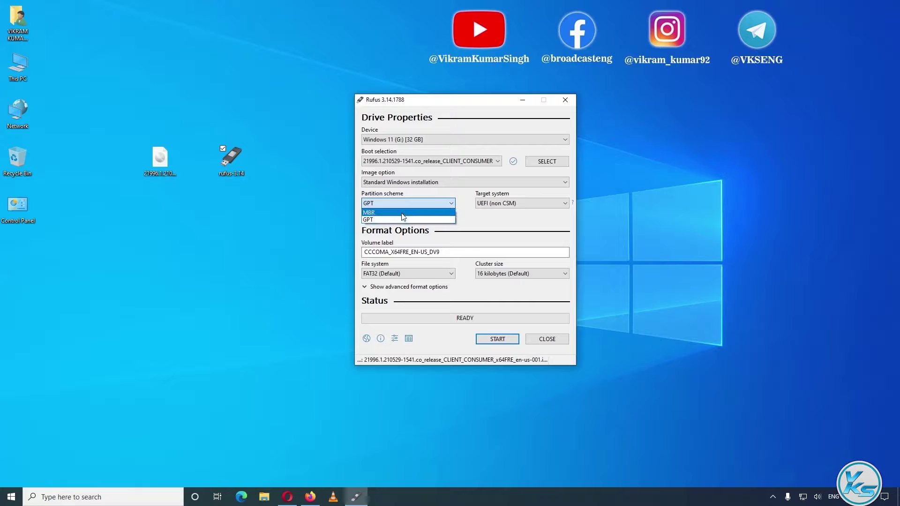
{"action": "left_click", "coordinate": [402, 214]}
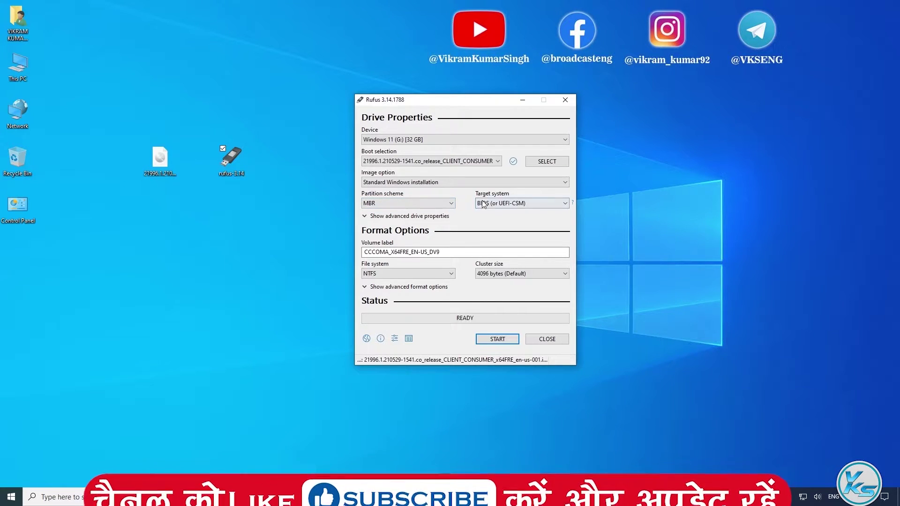
{"action": "mouse_move", "coordinate": [491, 206]}
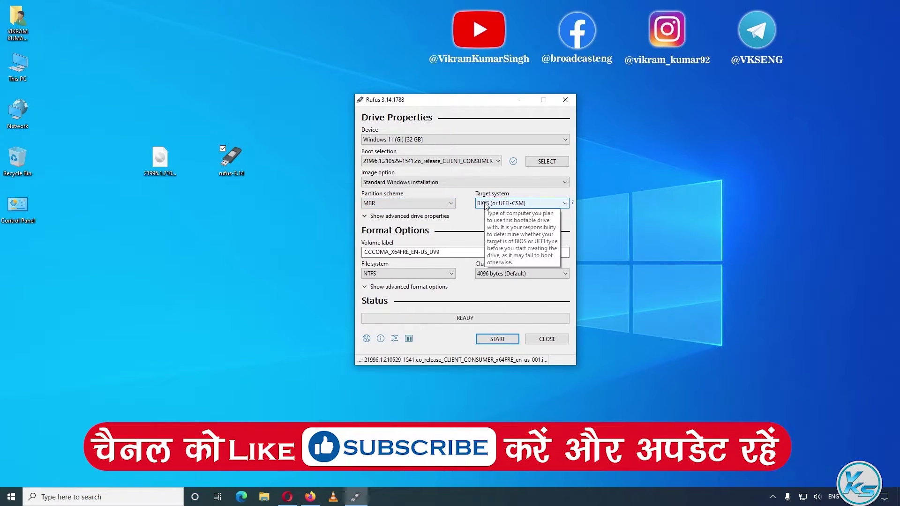
Step: Replace the volume label with "Windows 11"
{"action": "left_click_drag", "start_coordinate": [441, 252], "coordinate": [352, 252]}
{"action": "type", "text": "Windows "}
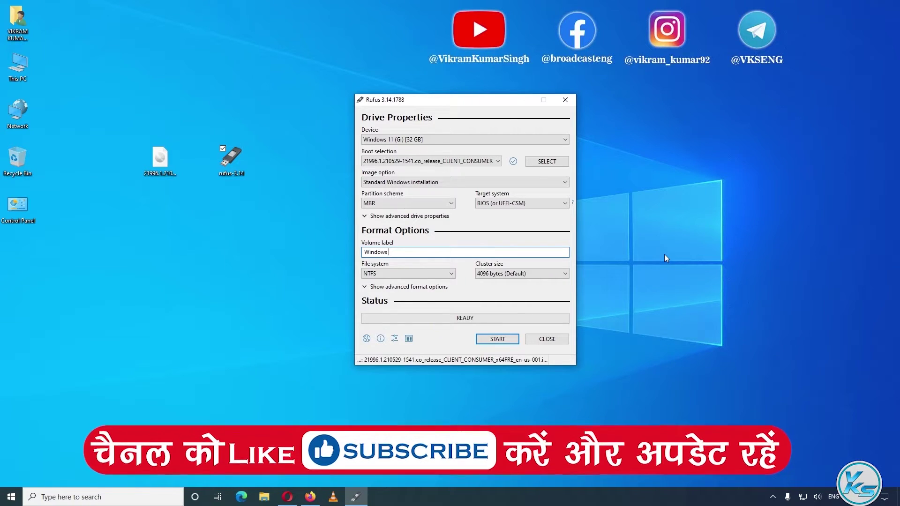
{"action": "type", "text": "11"}
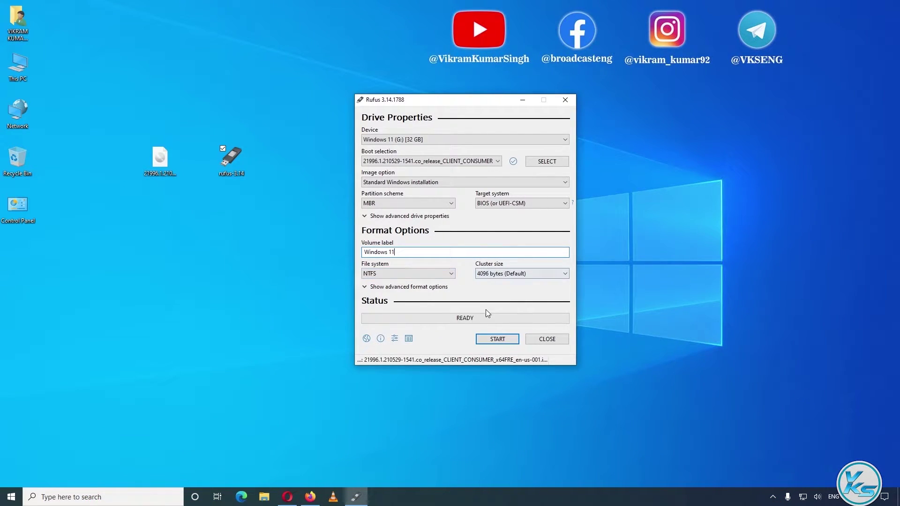
Step: Write the image to the 32 GB USB drive, accepting the erasure of its data, and close Rufus when finished
{"action": "left_click", "coordinate": [495, 345]}
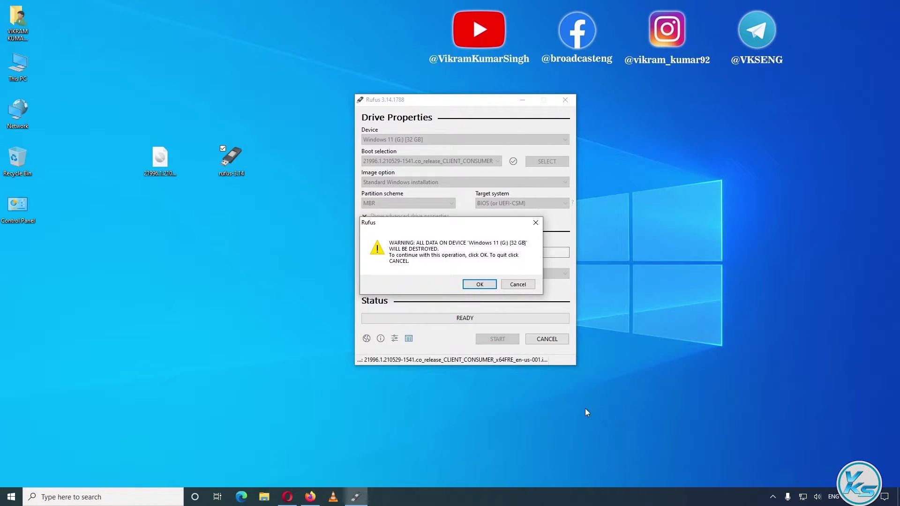
{"action": "left_click", "coordinate": [480, 285]}
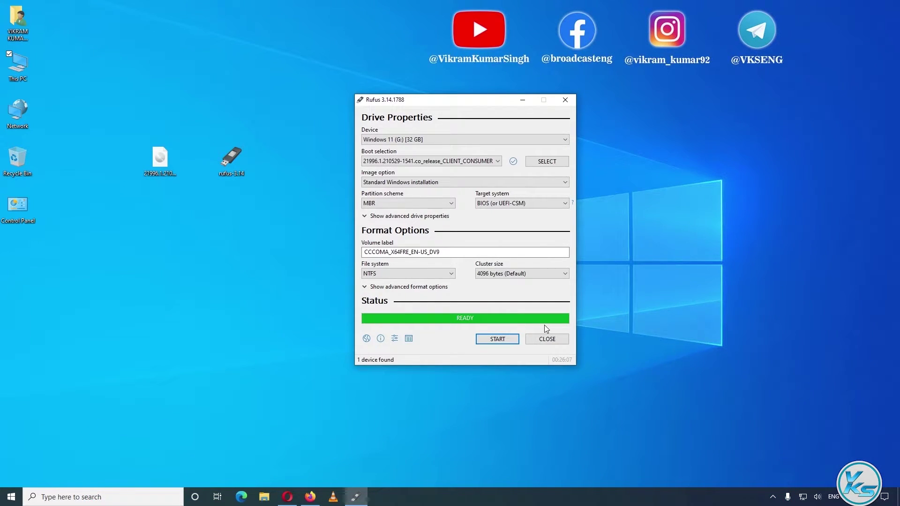
{"action": "left_click", "coordinate": [552, 344]}
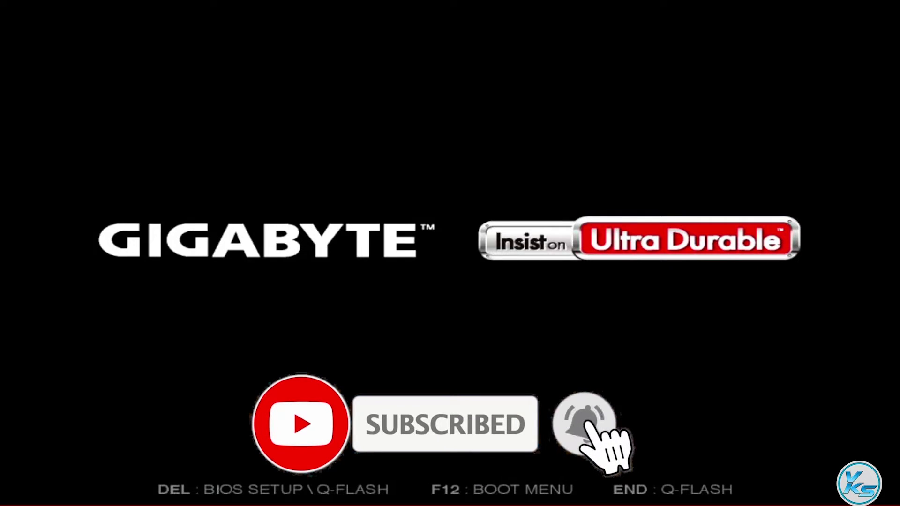
Step: Open the boot device selection at the computer's startup and boot from the hp v220w 1100 USB drive
{"action": "key", "text": "F12"}
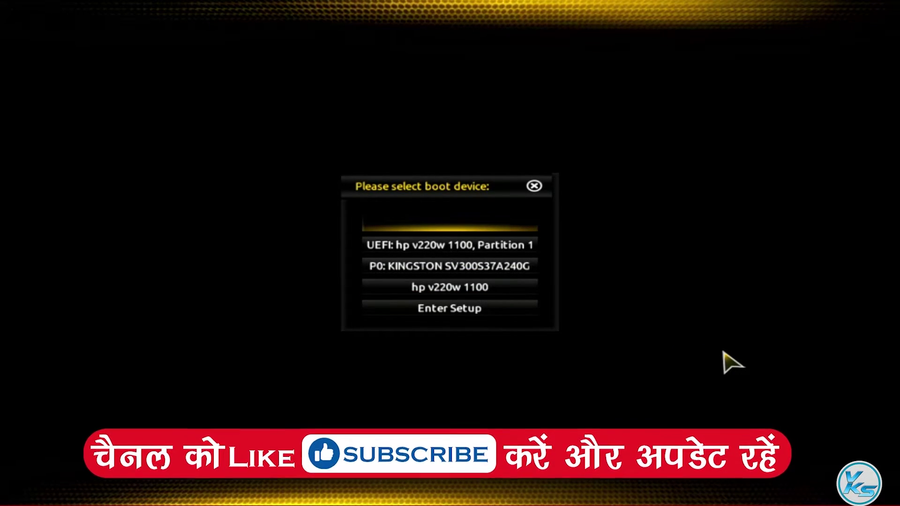
{"action": "key", "text": "Down"}
{"action": "key", "text": "Down"}
{"action": "key", "text": "Down"}
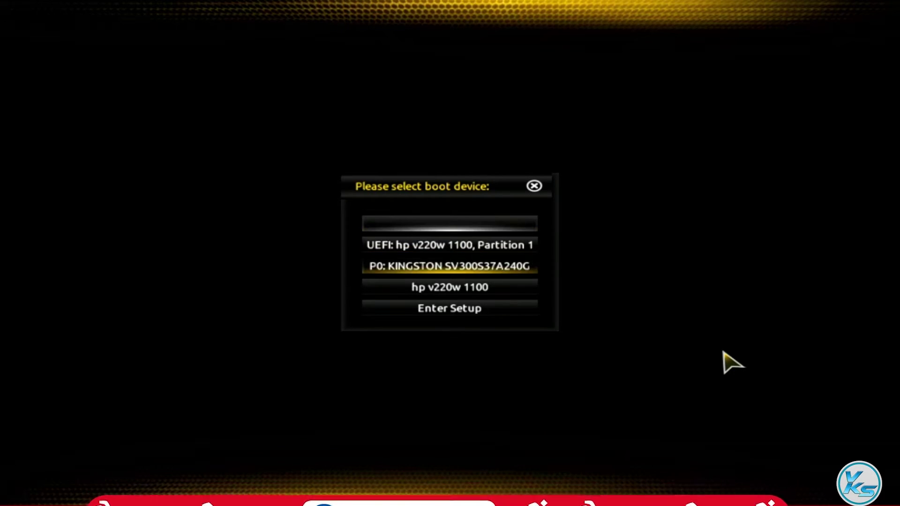
{"action": "key", "text": "Up"}
{"action": "key", "text": "Up"}
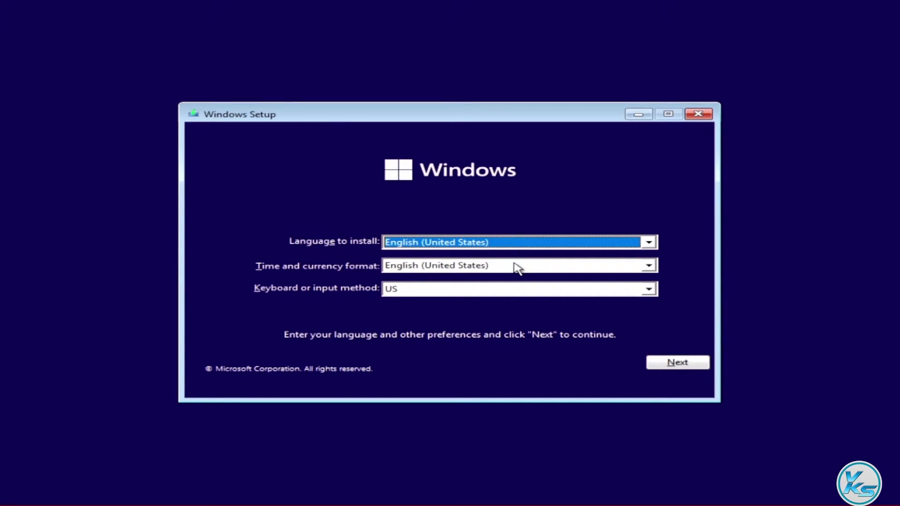
Step: Set the time and currency format to English (India)
{"action": "left_click", "coordinate": [549, 271]}
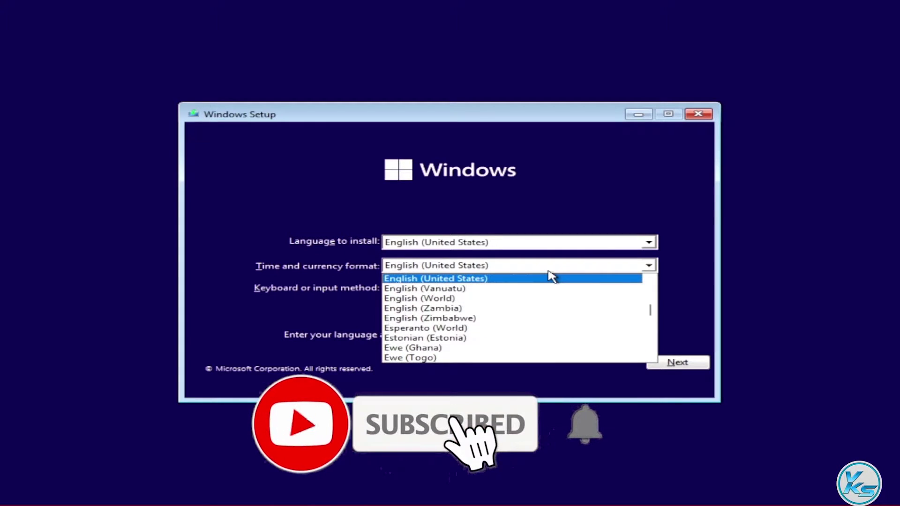
{"action": "key", "text": "Up"}
{"action": "key", "text": "Up"}
{"action": "key", "text": "Up"}
{"action": "key", "text": "Up"}
{"action": "key", "text": "Up"}
{"action": "key", "text": "Up"}
{"action": "key", "text": "Up"}
{"action": "key", "text": "Up"}
{"action": "key", "text": "Up"}
{"action": "key", "text": "Up"}
{"action": "key", "text": "Up"}
{"action": "key", "text": "Up"}
{"action": "key", "text": "Up"}
{"action": "key", "text": "Up"}
{"action": "key", "text": "Up"}
{"action": "key", "text": "Up"}
{"action": "key", "text": "Up"}
{"action": "key", "text": "Up"}
{"action": "key", "text": "Up"}
{"action": "key", "text": "Up"}
{"action": "key", "text": "Up"}
{"action": "key", "text": "Up"}
{"action": "key", "text": "Up"}
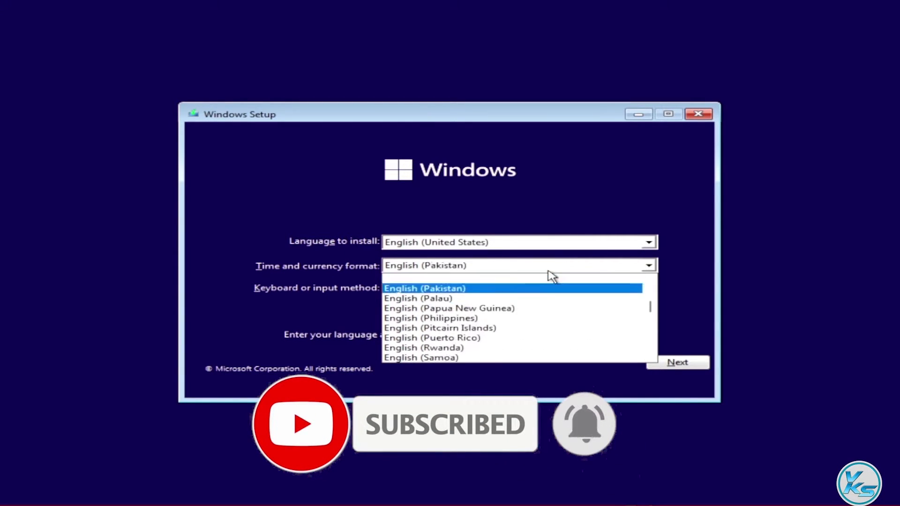
{"action": "key", "text": "Up"}
{"action": "key", "text": "Up"}
{"action": "key", "text": "Up"}
{"action": "key", "text": "Up"}
{"action": "key", "text": "Up"}
{"action": "key", "text": "Up"}
{"action": "key", "text": "Up"}
{"action": "key", "text": "Up"}
{"action": "key", "text": "Up"}
{"action": "key", "text": "Up"}
{"action": "key", "text": "Up"}
{"action": "key", "text": "Up"}
{"action": "key", "text": "Up"}
{"action": "key", "text": "Up"}
{"action": "key", "text": "Up"}
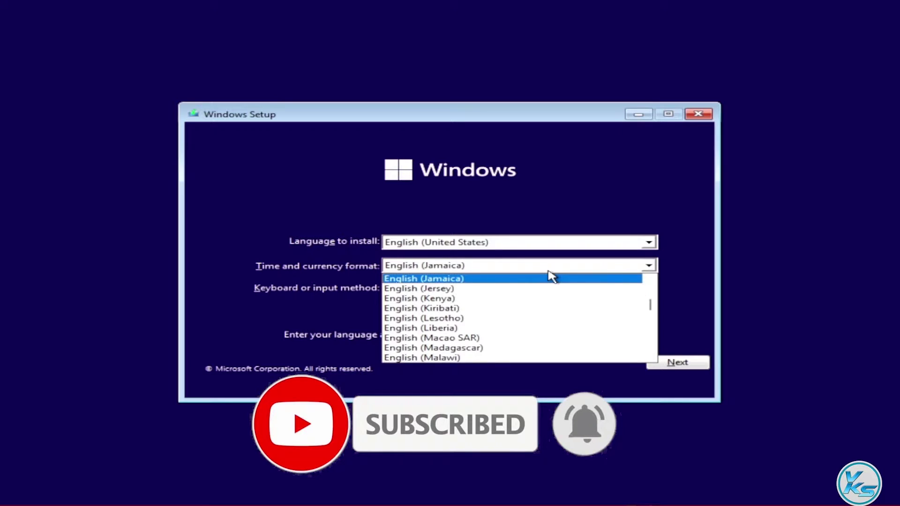
{"action": "key", "text": "Up"}
{"action": "key", "text": "Up"}
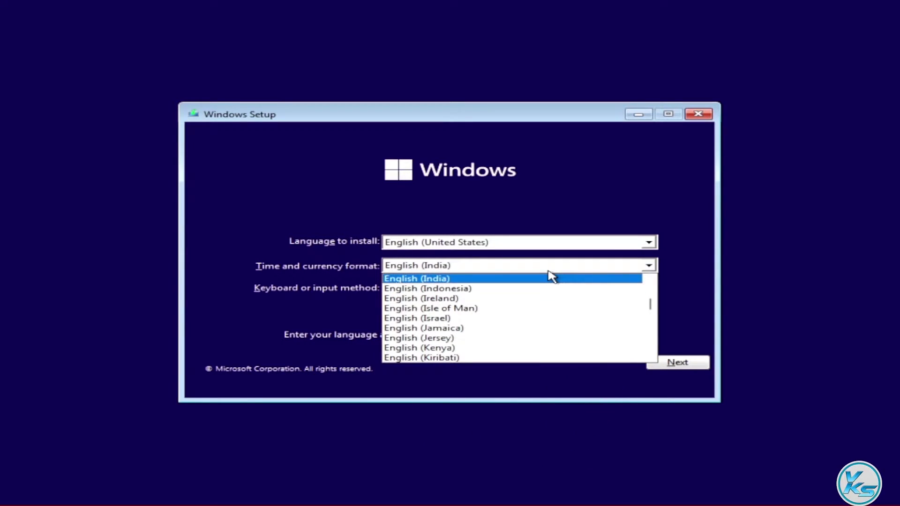
{"action": "key", "text": "Return"}
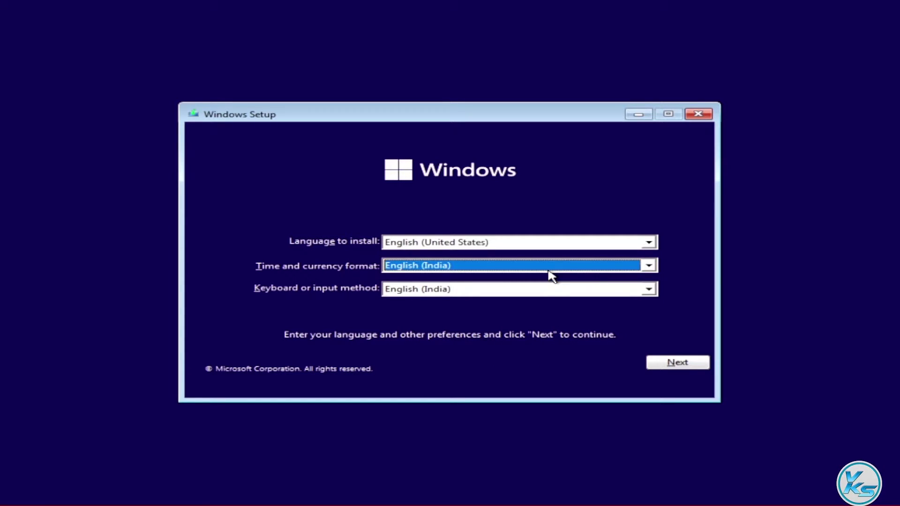
Step: Accept the language preferences and start the Windows installation without a product key
{"action": "left_click", "coordinate": [682, 368]}
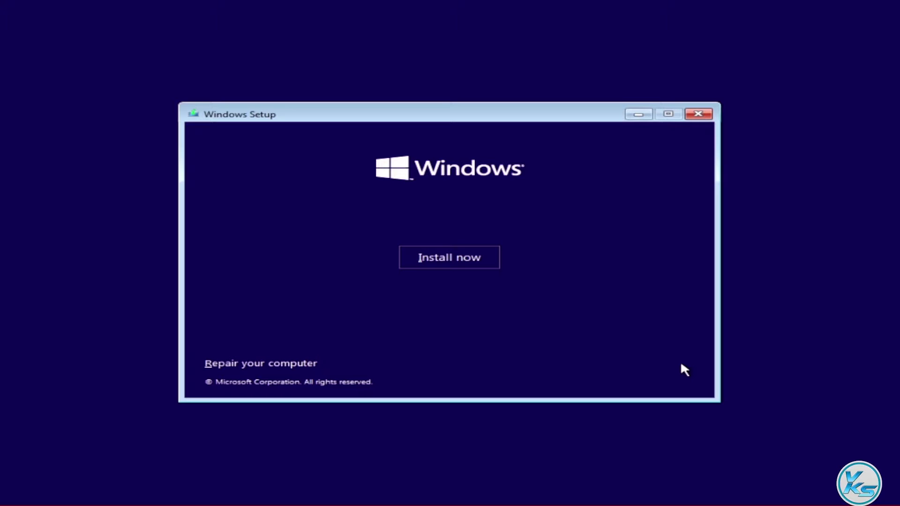
{"action": "left_click", "coordinate": [466, 267]}
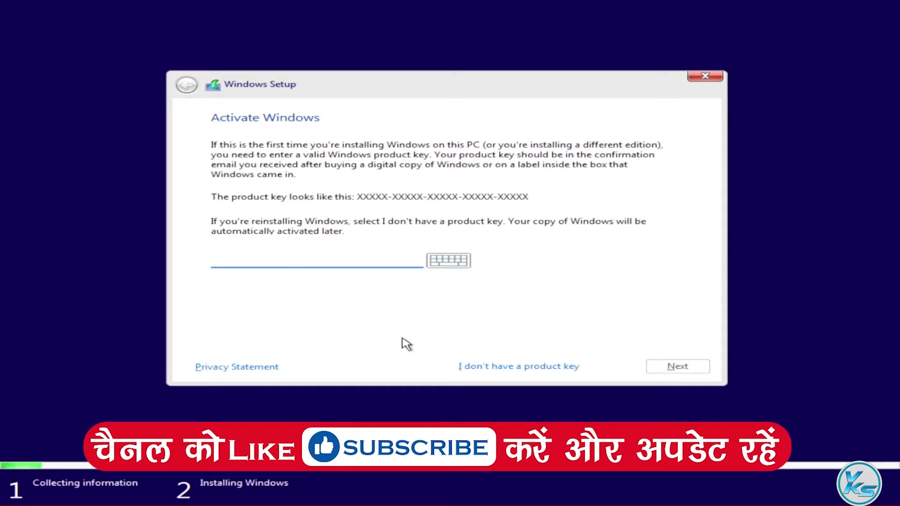
{"action": "left_click", "coordinate": [532, 369]}
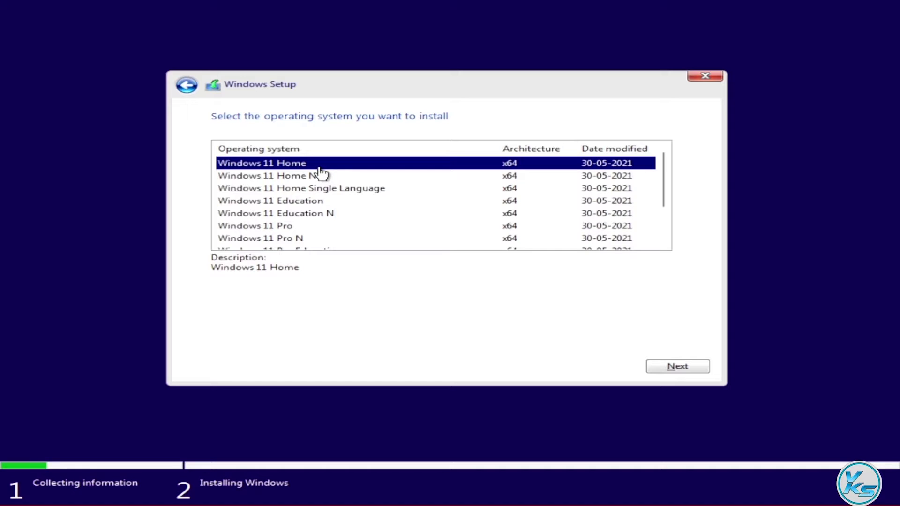
Step: Choose Windows 11 Pro as the operating system to install and continue to the license terms
{"action": "left_click", "coordinate": [291, 204]}
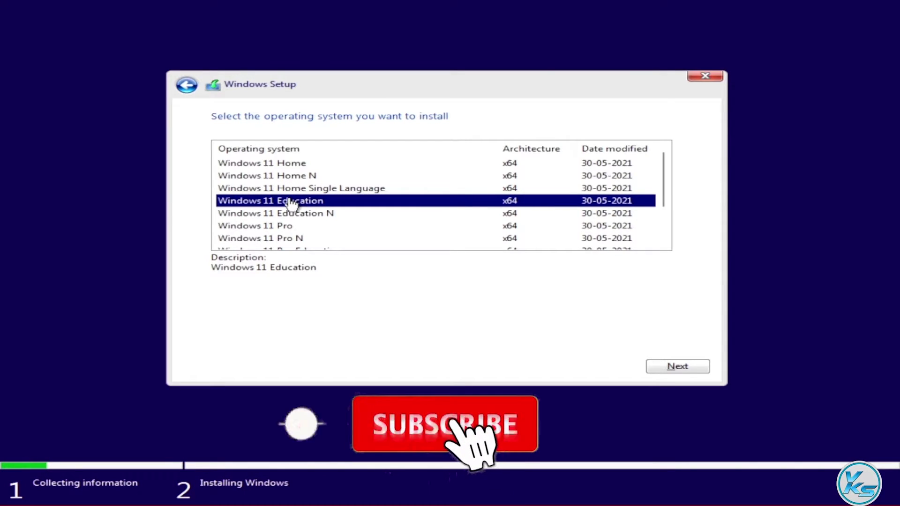
{"action": "left_click", "coordinate": [286, 228]}
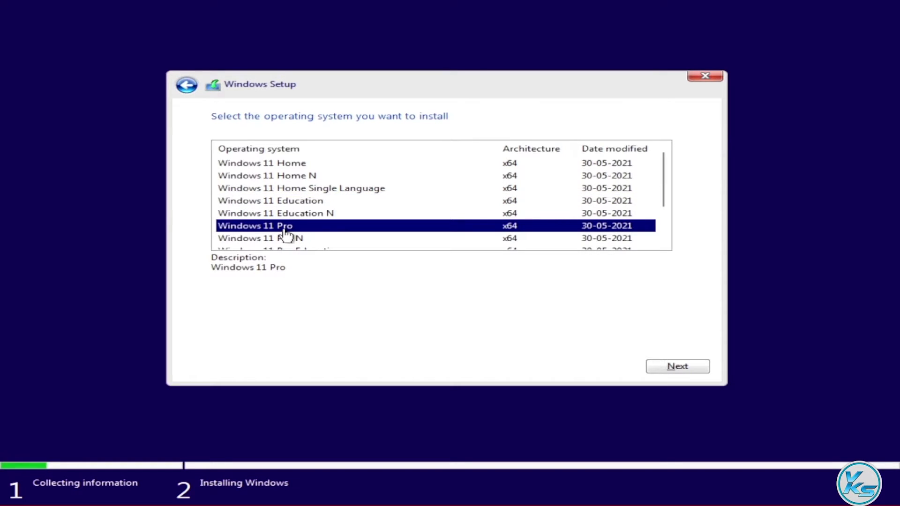
{"action": "left_click", "coordinate": [706, 366]}
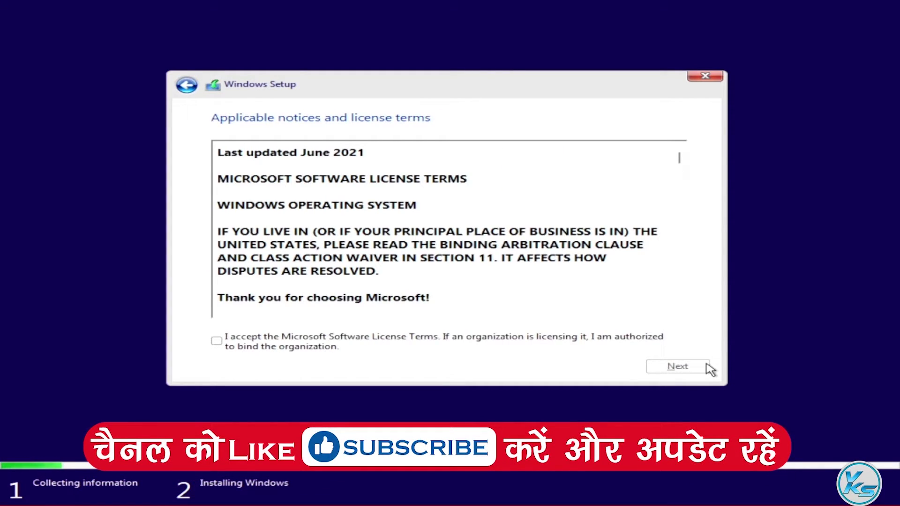
Step: Accept the Microsoft license terms and choose the Custom installation type that installs Windows only
{"action": "left_click", "coordinate": [216, 344]}
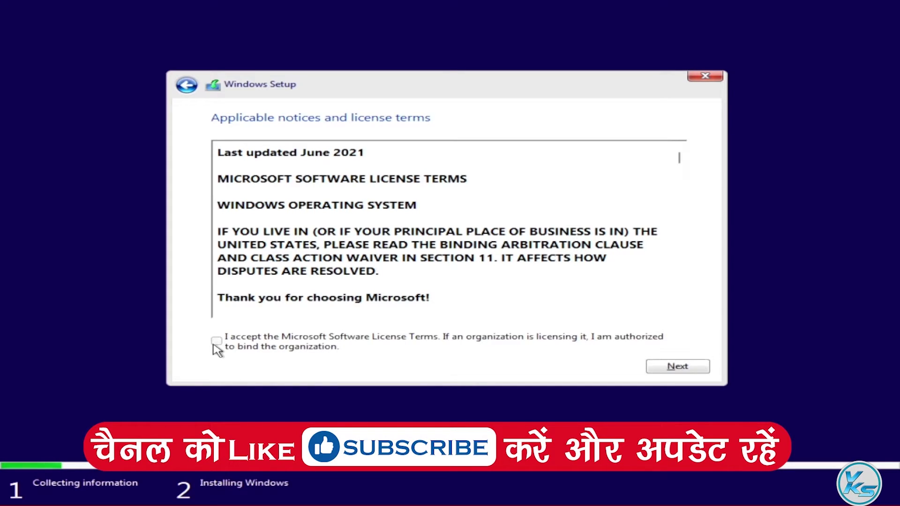
{"action": "left_click", "coordinate": [678, 366]}
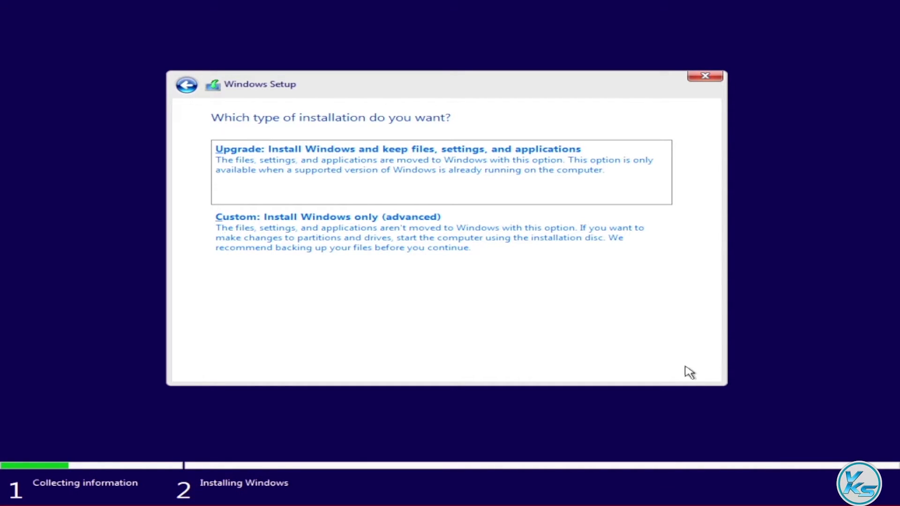
{"action": "left_click", "coordinate": [444, 243]}
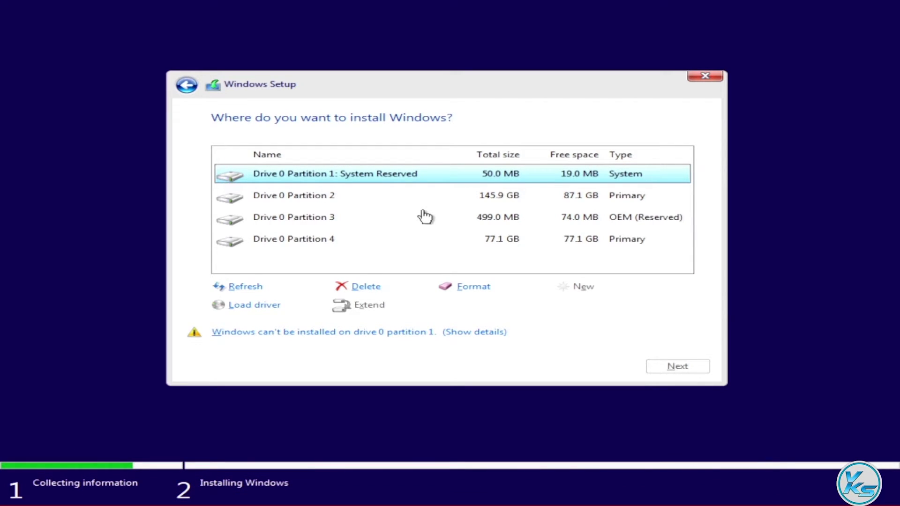
Step: Delete the System Reserved partition on Drive 0 and confirm the data loss
{"action": "left_click", "coordinate": [388, 248]}
{"action": "left_click", "coordinate": [342, 176]}
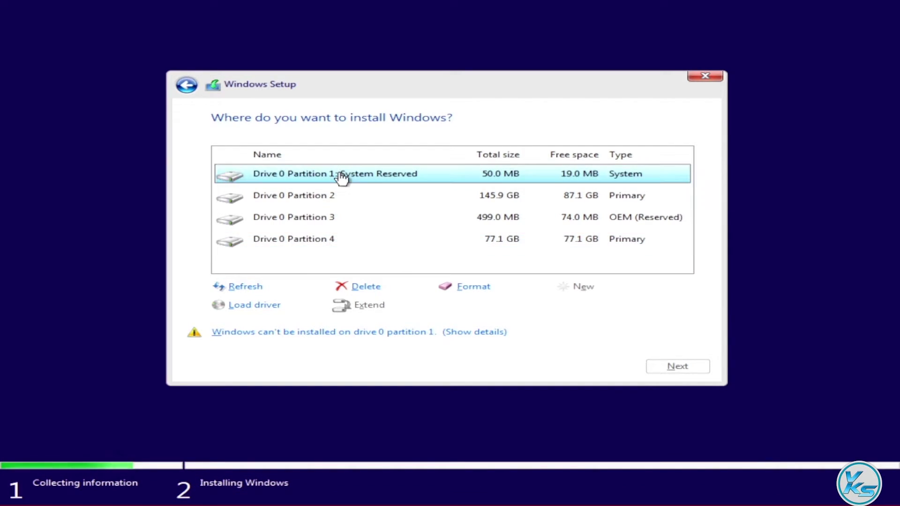
{"action": "left_click", "coordinate": [363, 287]}
{"action": "left_click", "coordinate": [566, 306]}
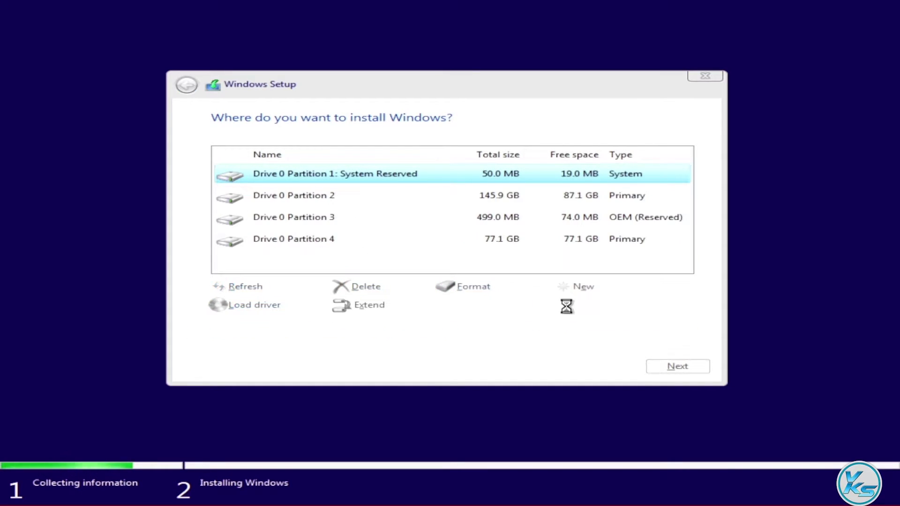
Step: Delete the 145.9 GB primary partition on Drive 0 and confirm the deletion
{"action": "left_click", "coordinate": [350, 196]}
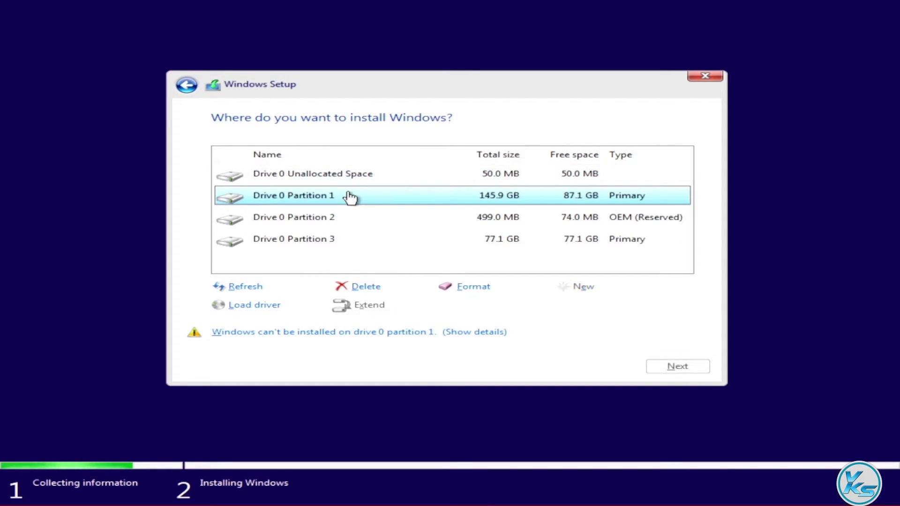
{"action": "left_click", "coordinate": [363, 287]}
{"action": "left_click", "coordinate": [559, 311]}
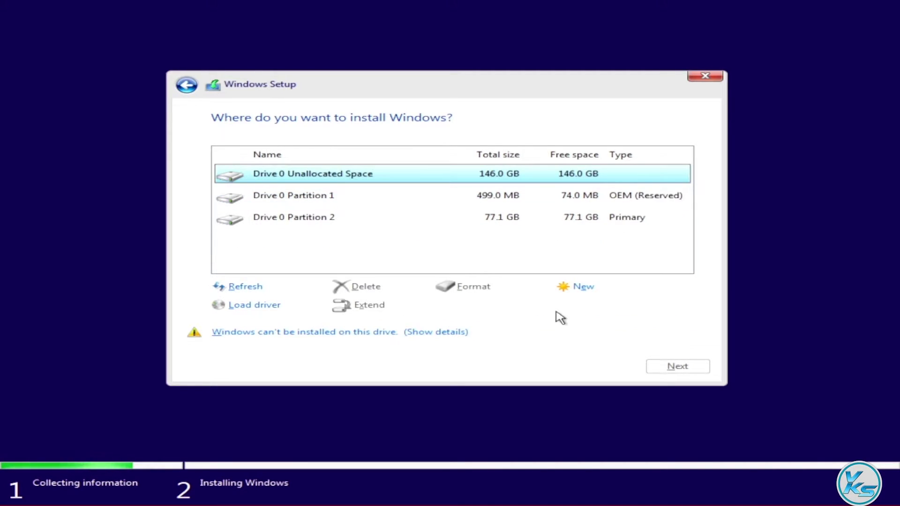
Step: Delete the 499 MB OEM (Reserved) partition on Drive 0 and confirm the deletion
{"action": "left_click", "coordinate": [369, 203]}
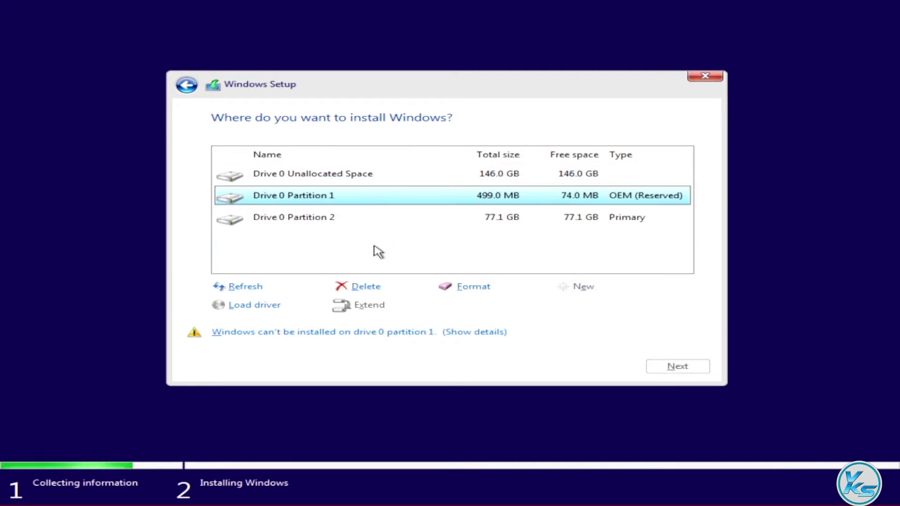
{"action": "left_click", "coordinate": [367, 287]}
{"action": "left_click", "coordinate": [576, 307]}
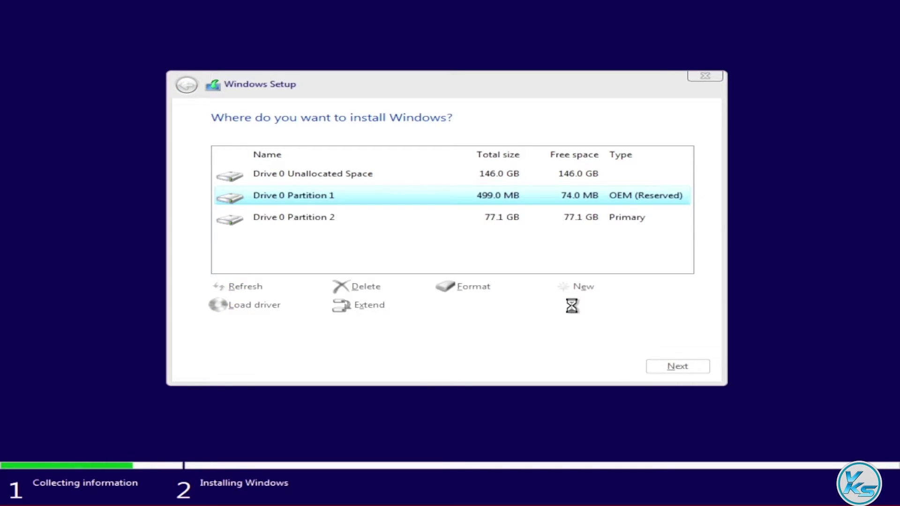
Step: Delete the remaining 77.1 GB primary partition on Drive 0 and confirm the data loss
{"action": "left_click", "coordinate": [387, 198]}
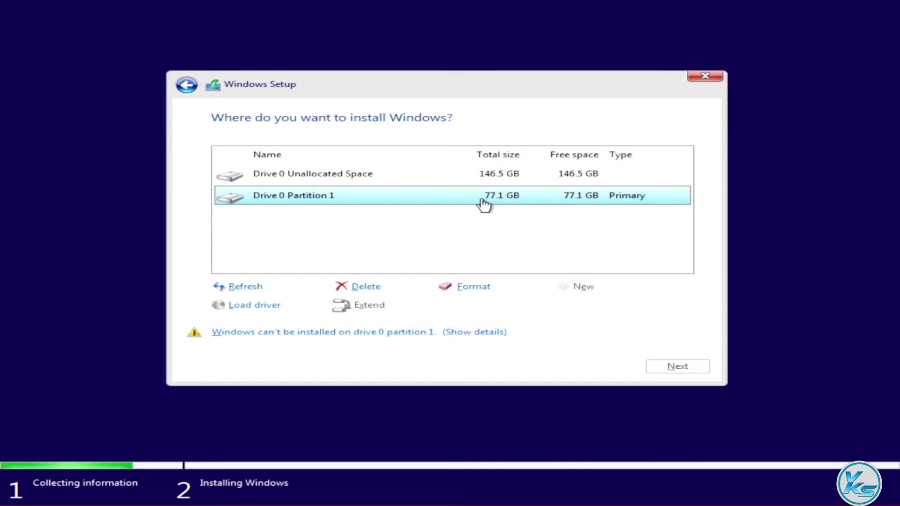
{"action": "left_click", "coordinate": [347, 287]}
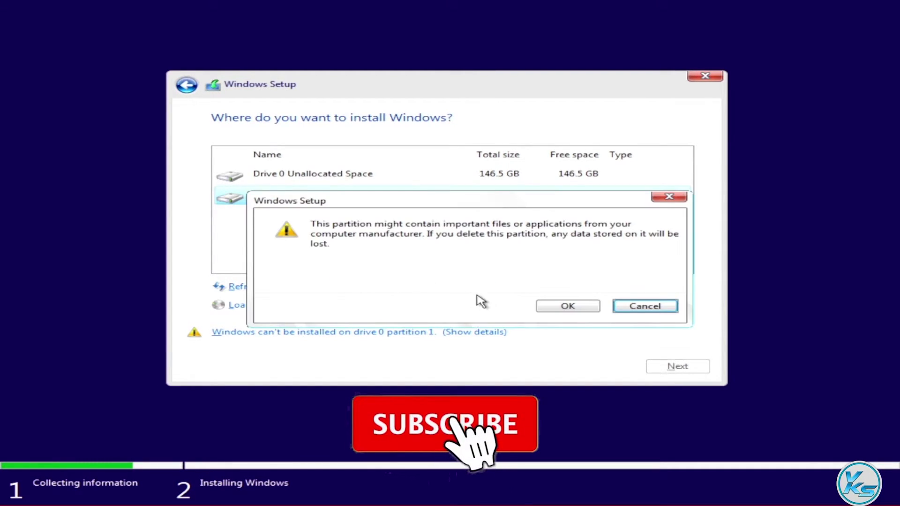
{"action": "left_click", "coordinate": [568, 307]}
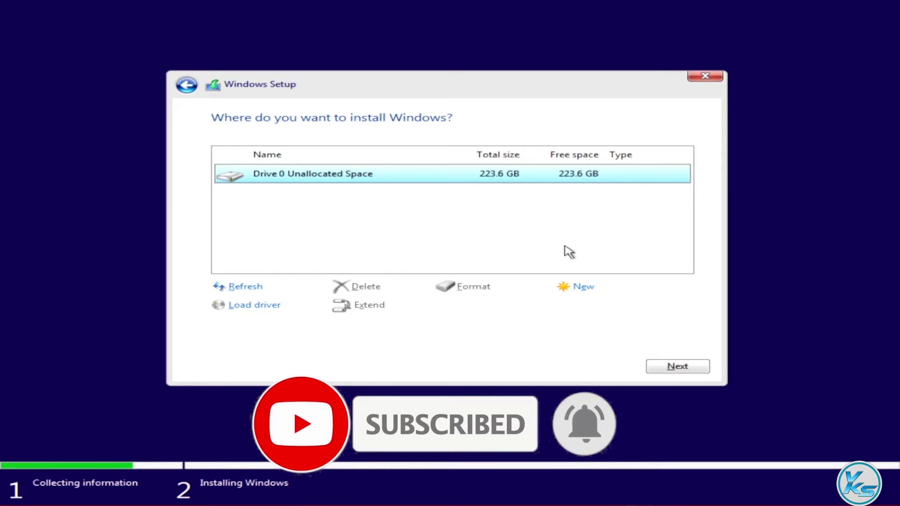
Step: Create a new 150000 MB partition in the Drive 0 unallocated space and accept the additional system partitions
{"action": "left_click", "coordinate": [591, 287]}
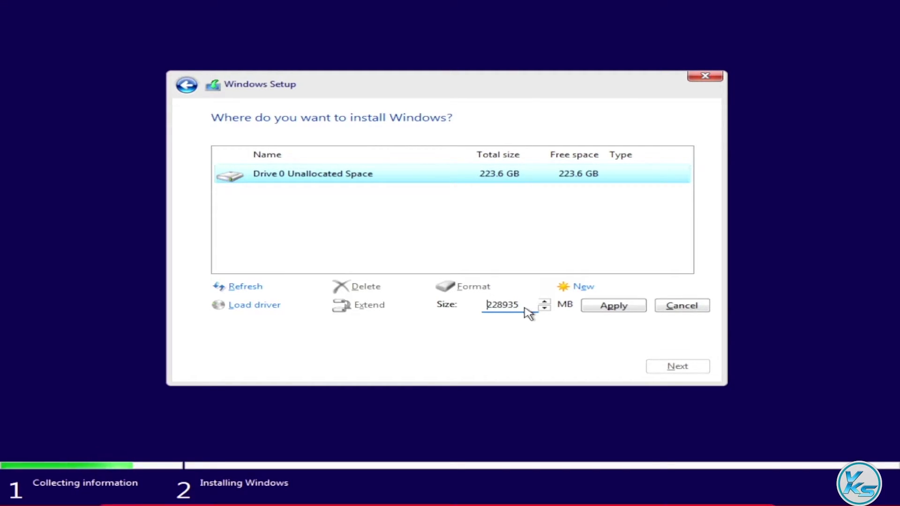
{"action": "key", "text": "Delete"}
{"action": "key", "text": "Delete"}
{"action": "key", "text": "Delete"}
{"action": "key", "text": "Delete"}
{"action": "key", "text": "Delete"}
{"action": "key", "text": "Delete"}
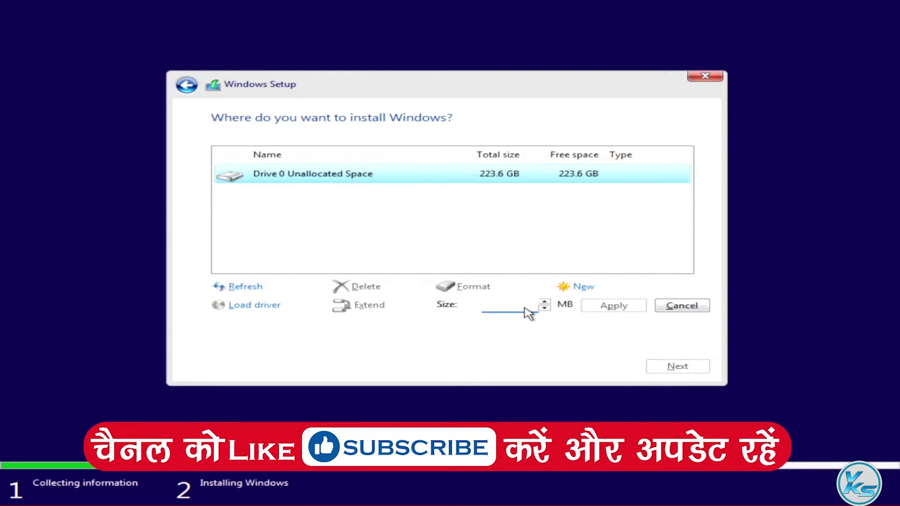
{"action": "type", "text": "150000"}
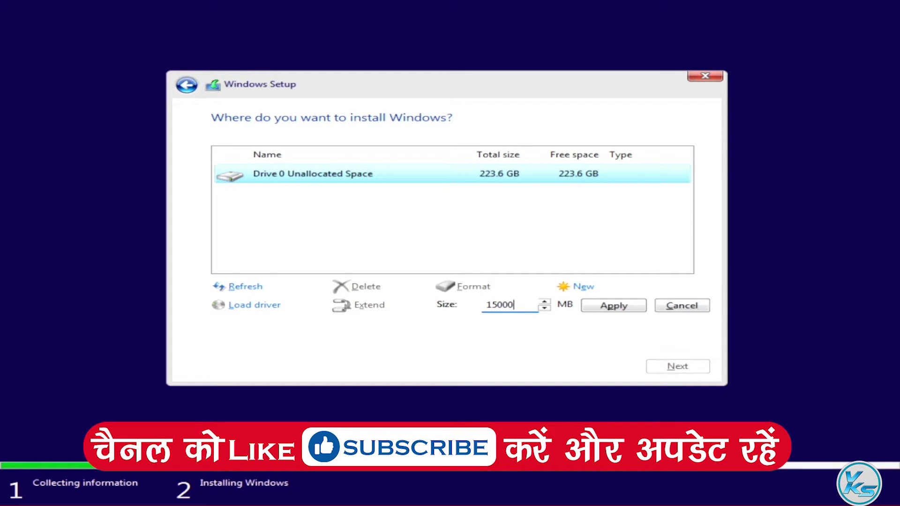
{"action": "left_click", "coordinate": [628, 308]}
{"action": "left_click", "coordinate": [587, 309]}
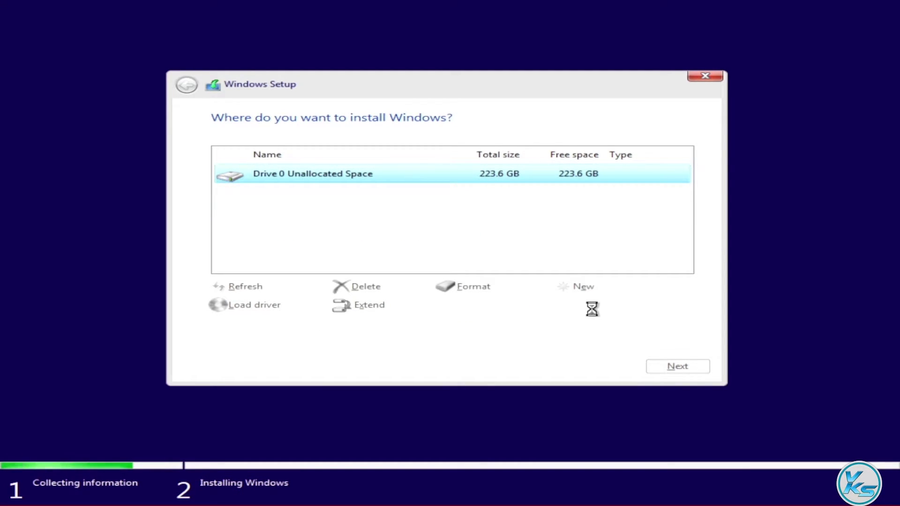
Step: Create another partition on Drive 0 from all of the remaining 77.1 GB unallocated space
{"action": "left_click", "coordinate": [450, 239]}
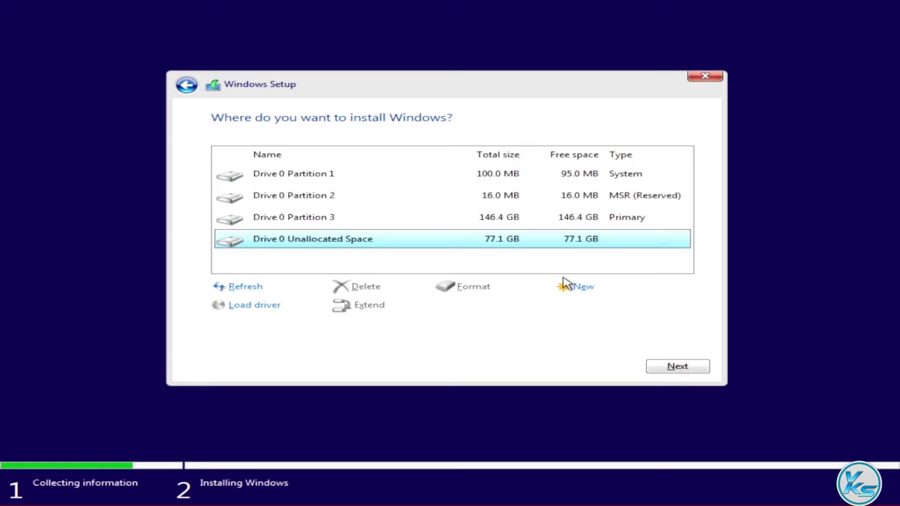
{"action": "left_click", "coordinate": [583, 288]}
{"action": "left_click", "coordinate": [593, 310]}
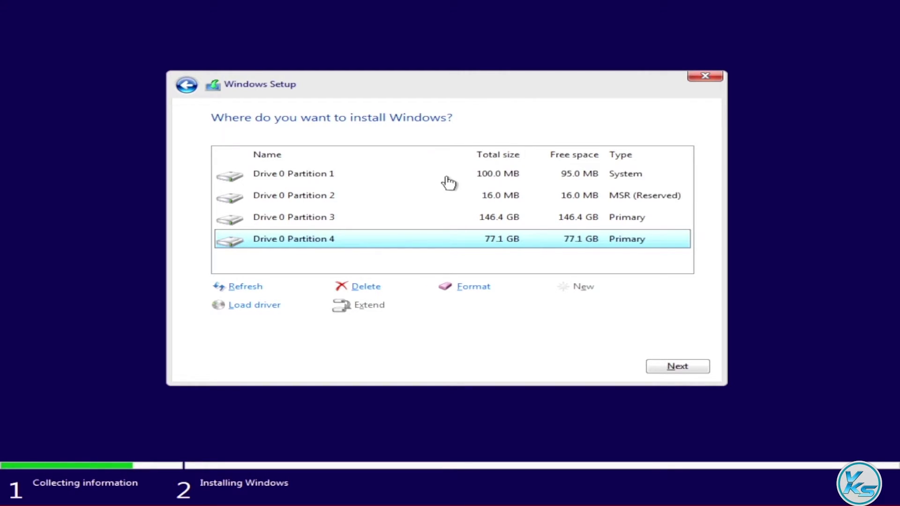
Step: Choose the 146.4 GB primary partition as the install target and start installing Windows
{"action": "left_click", "coordinate": [331, 223]}
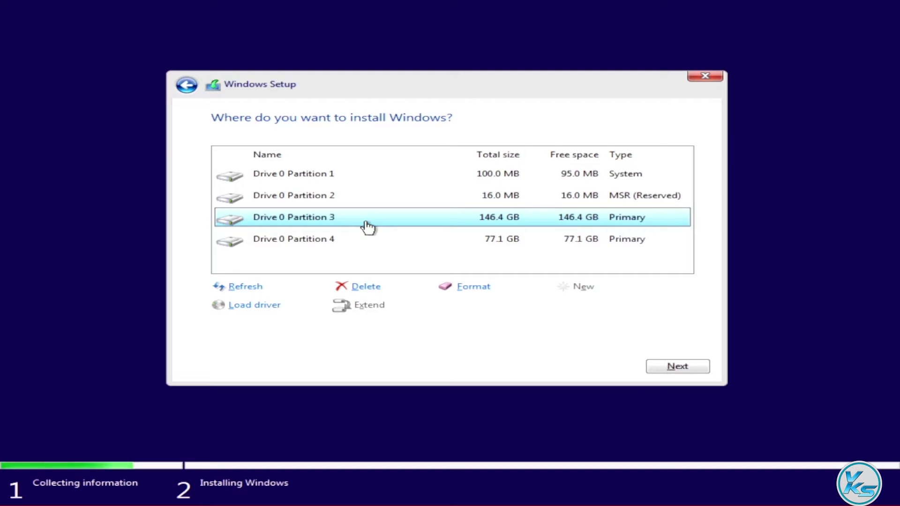
{"action": "left_click", "coordinate": [678, 367]}
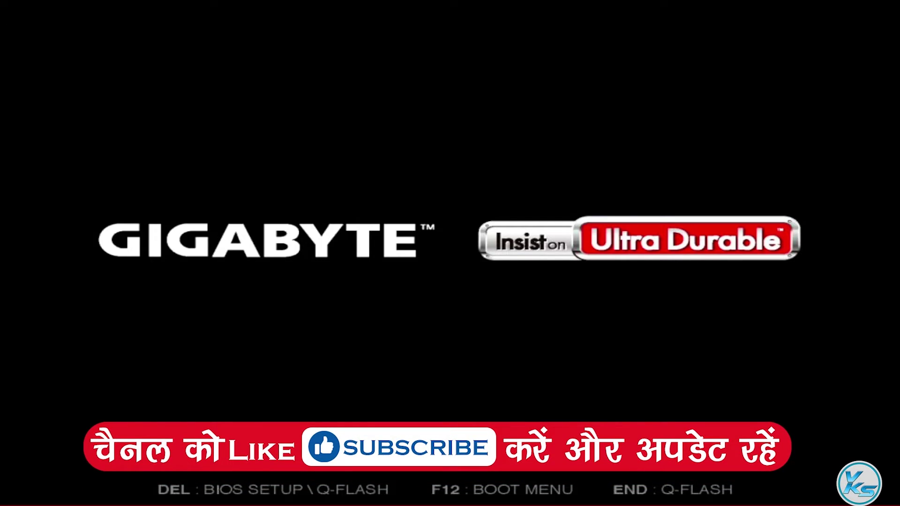
Step: Open the boot device menu during startup and boot from Windows Boot Manager on the KINGSTON SV300S37A240G drive
{"action": "key", "text": "F12"}
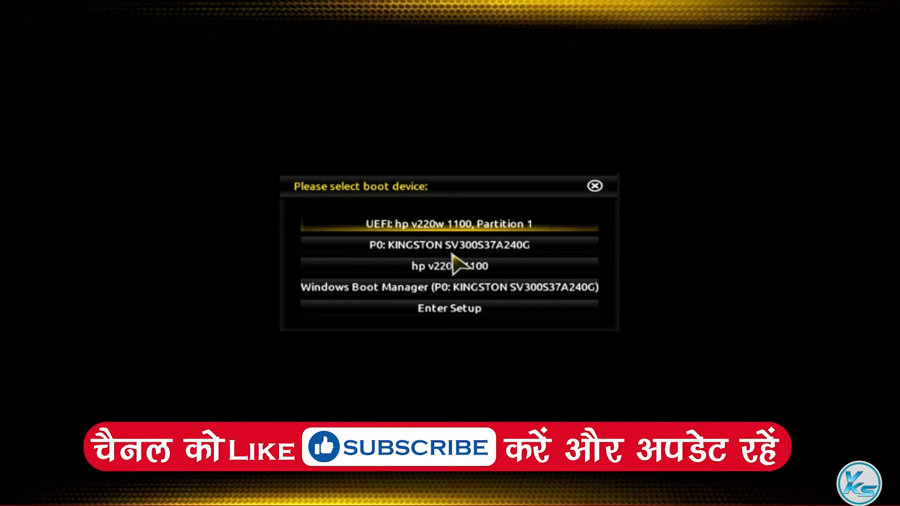
{"action": "key", "text": "Down"}
{"action": "key", "text": "Up"}
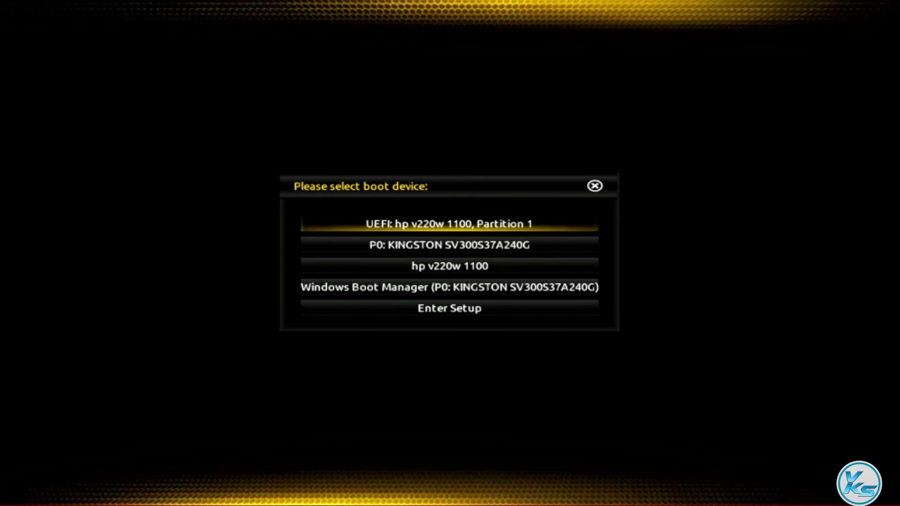
{"action": "key", "text": "Down"}
{"action": "key", "text": "Down"}
{"action": "key", "text": "Down"}
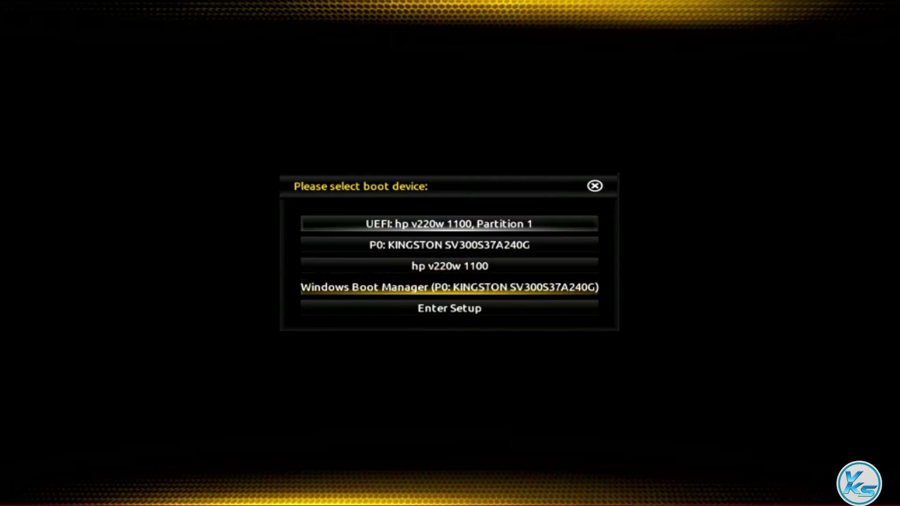
{"action": "key", "text": "Return"}
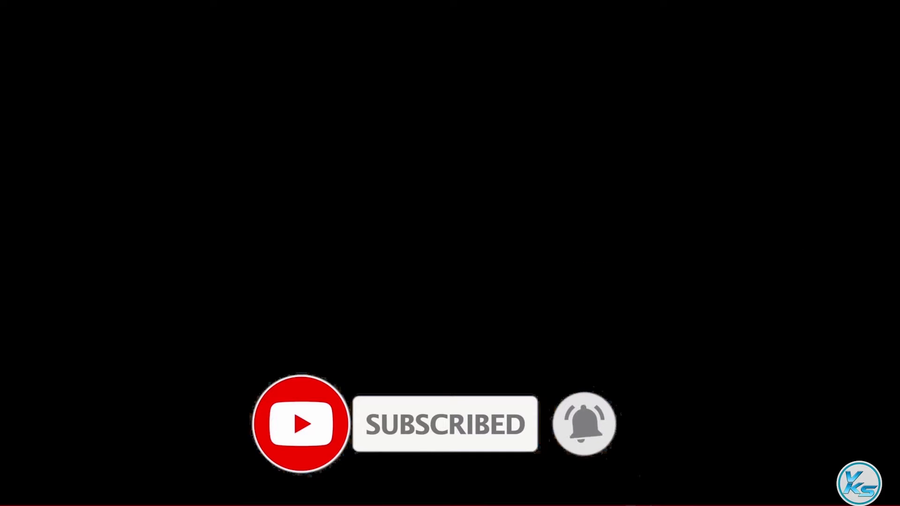
Step: At the next restart, bring up the boot device selection again and continue setup through Windows Boot Manager on the KINGSTON drive
{"action": "key", "text": "F12"}
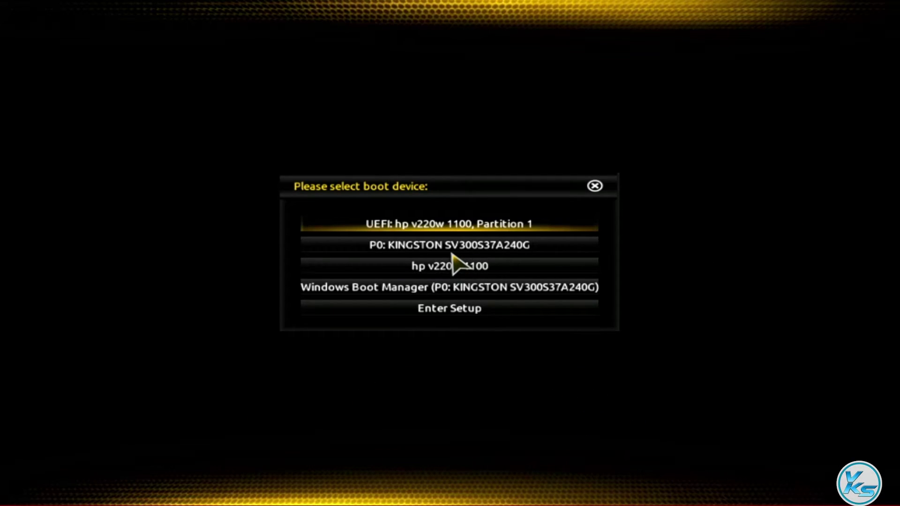
{"action": "key", "text": "Down"}
{"action": "key", "text": "Down"}
{"action": "key", "text": "Down"}
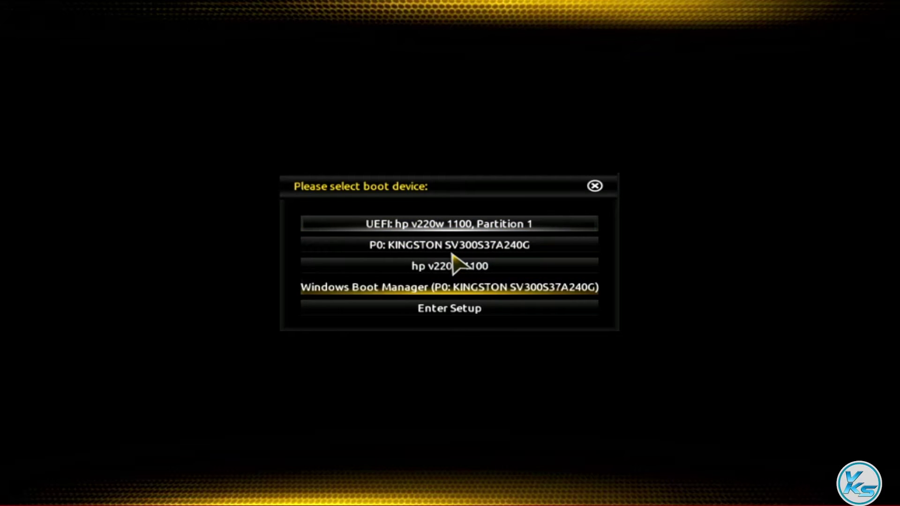
{"action": "key", "text": "Return"}
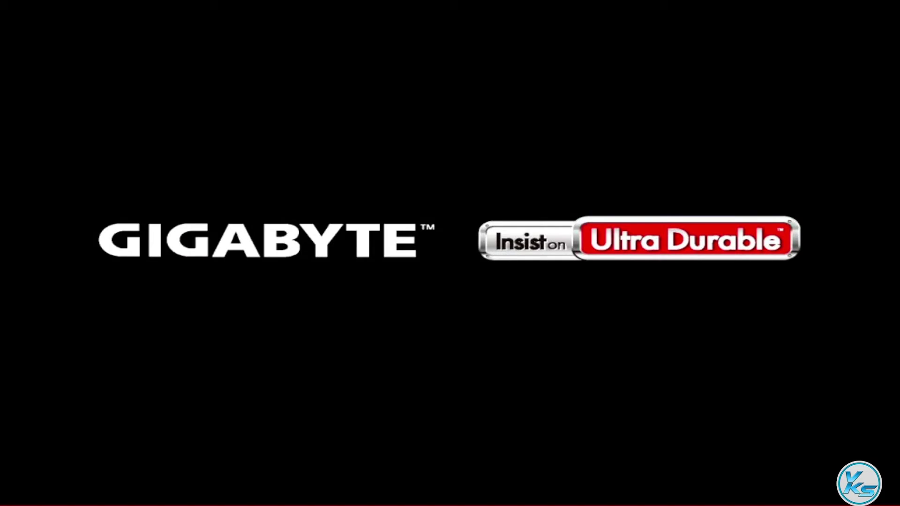